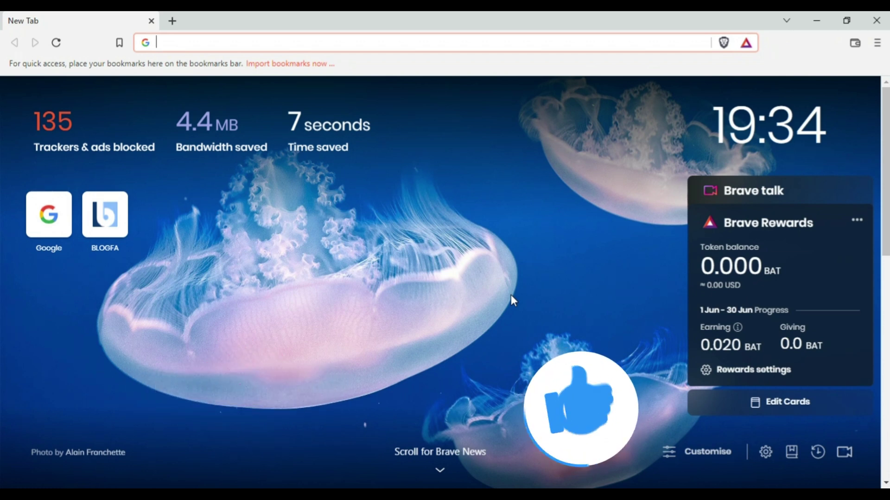
text(phantom)
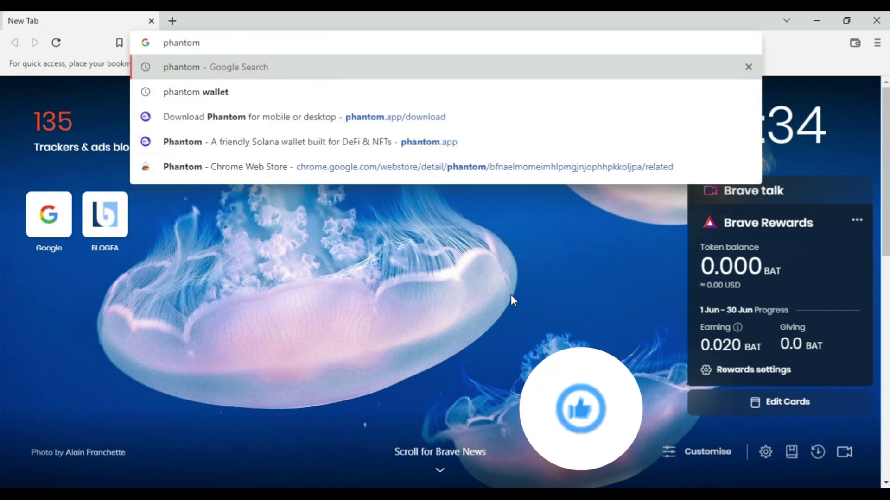
text( wallet)
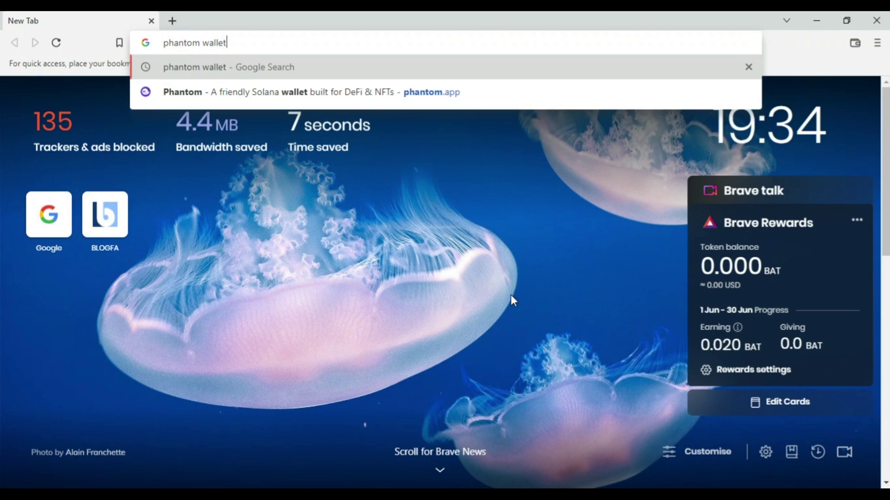
Search 'phantom wallet', reach phantom.app's download page and choose the Brave desktop extension.
key(Return)
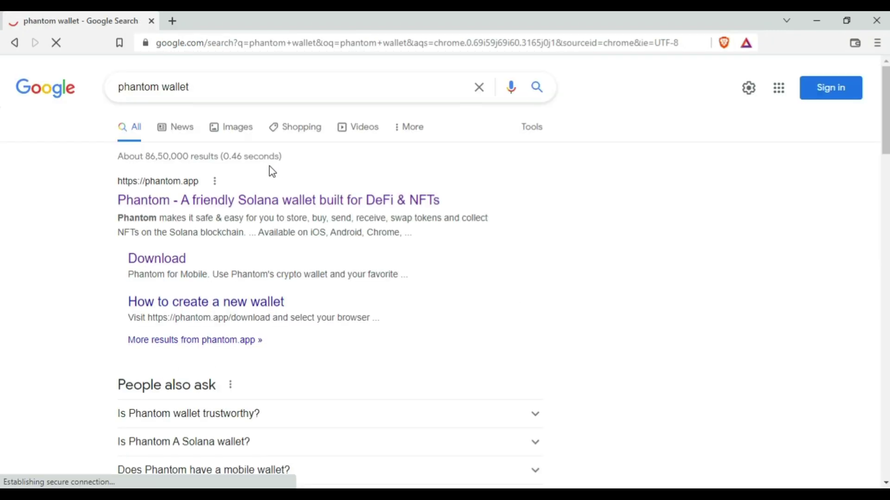
click(262, 202)
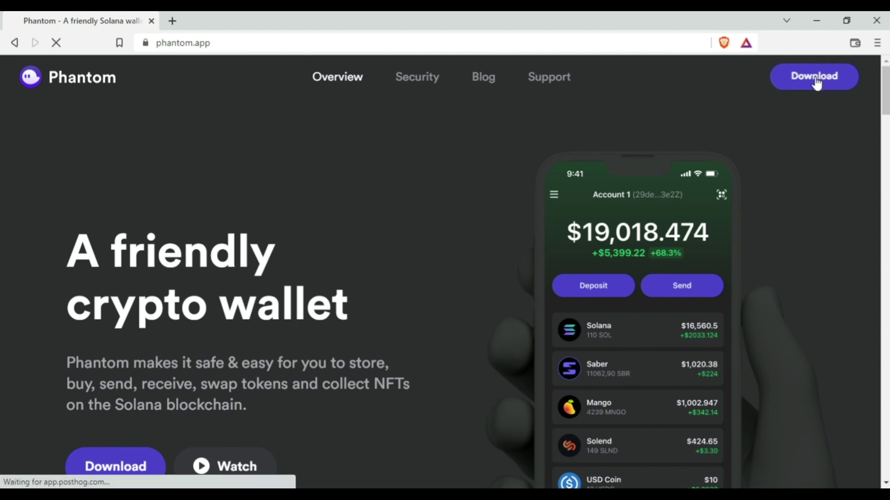
click(815, 77)
scroll(305, 210, down, 10)
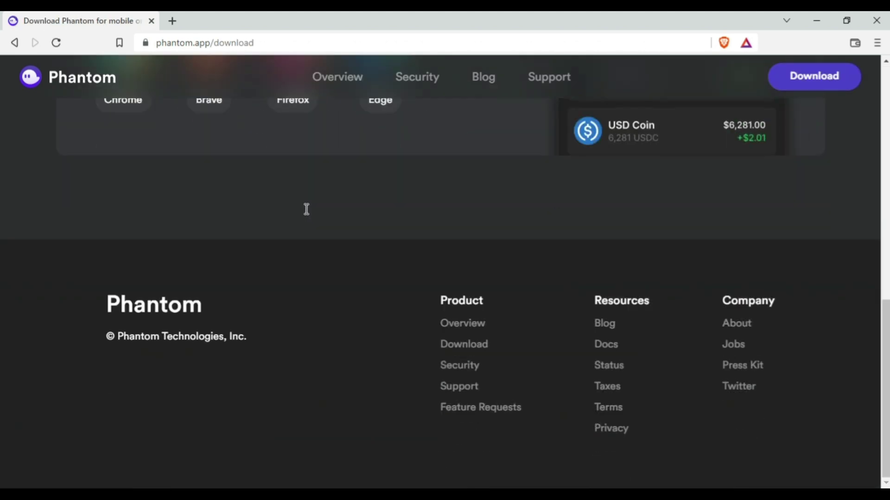
scroll(306, 209, up, 5)
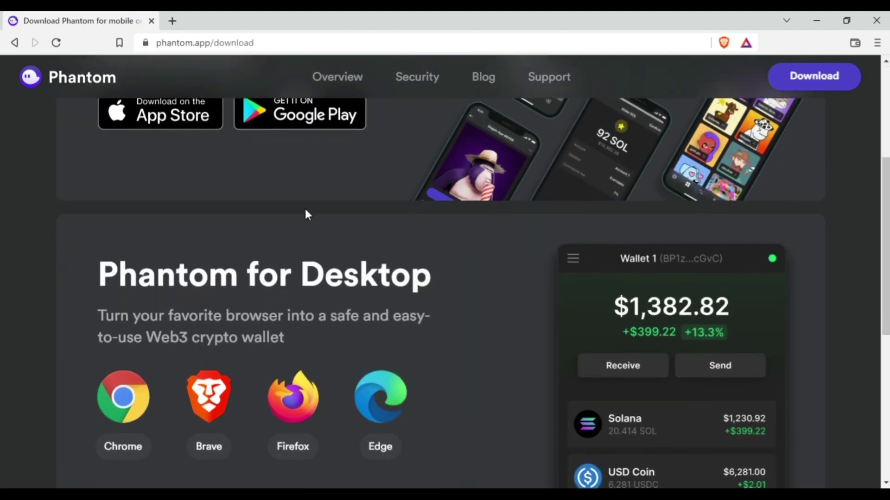
scroll(305, 215, down, 1)
click(209, 394)
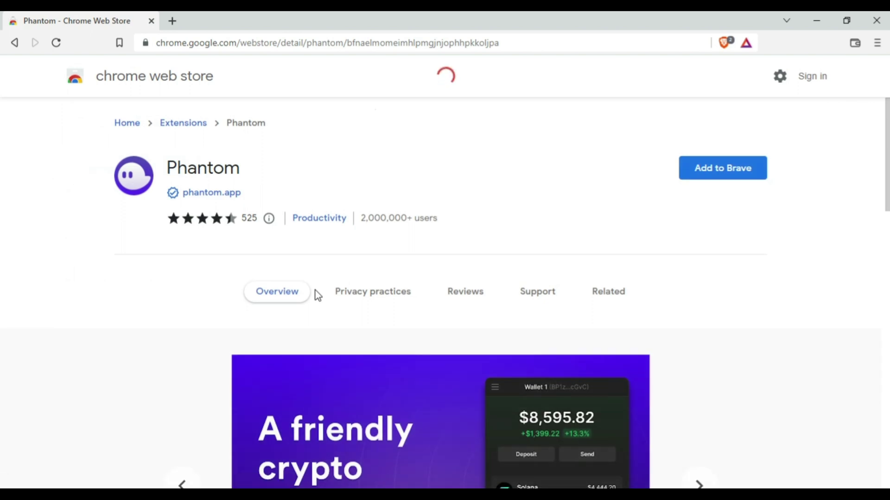
Add the Phantom extension to Brave from its Chrome Web Store listing.
click(732, 180)
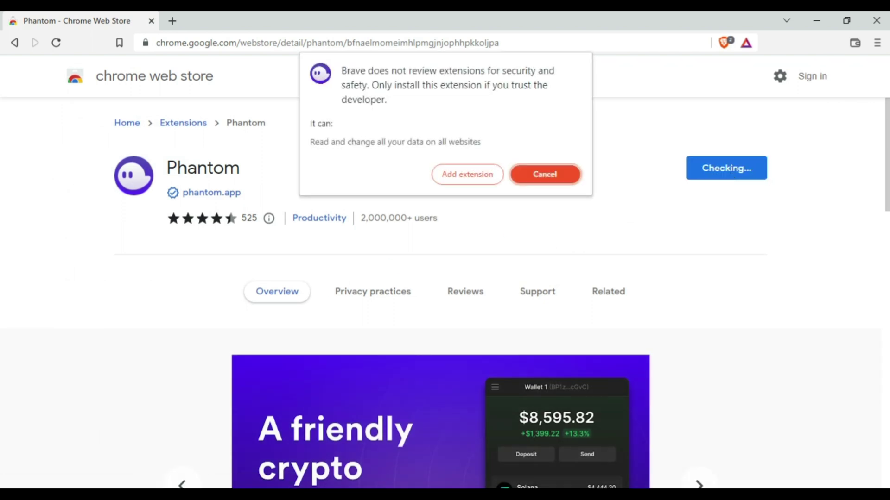
click(467, 175)
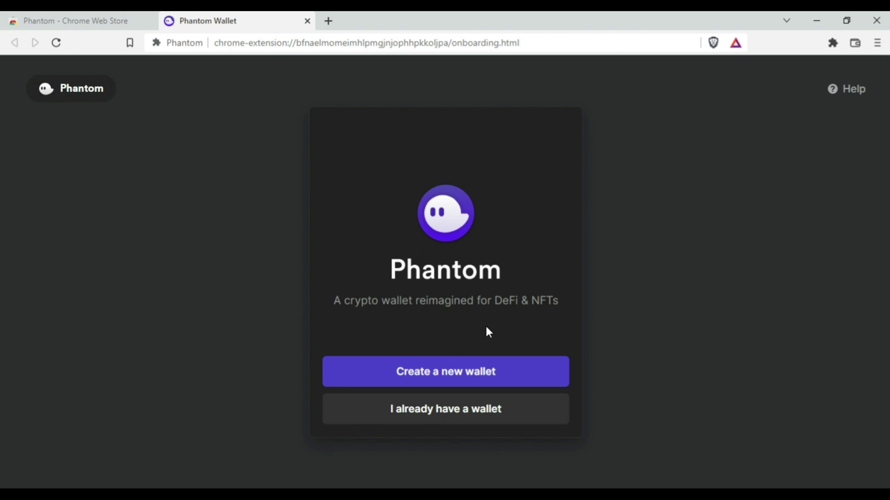
Create a new wallet with a password and confirmation, accept the Terms of Service and continue.
click(465, 372)
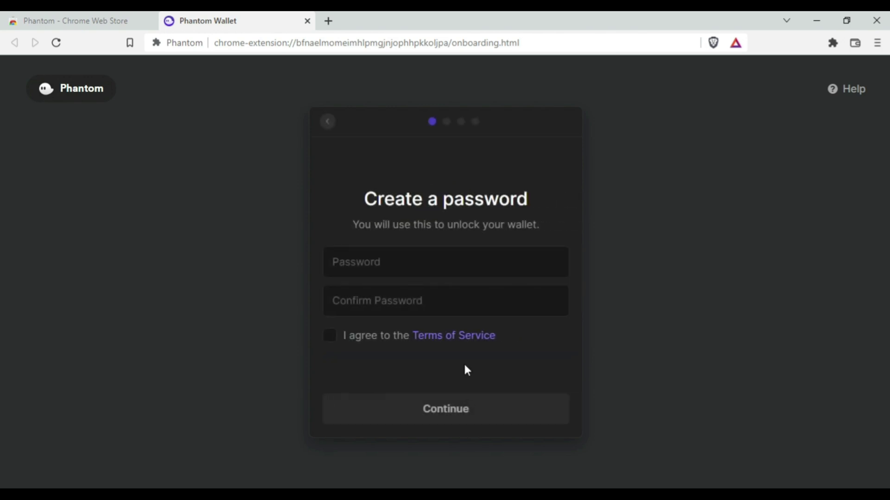
click(435, 270)
text(••••••••••••)
click(423, 295)
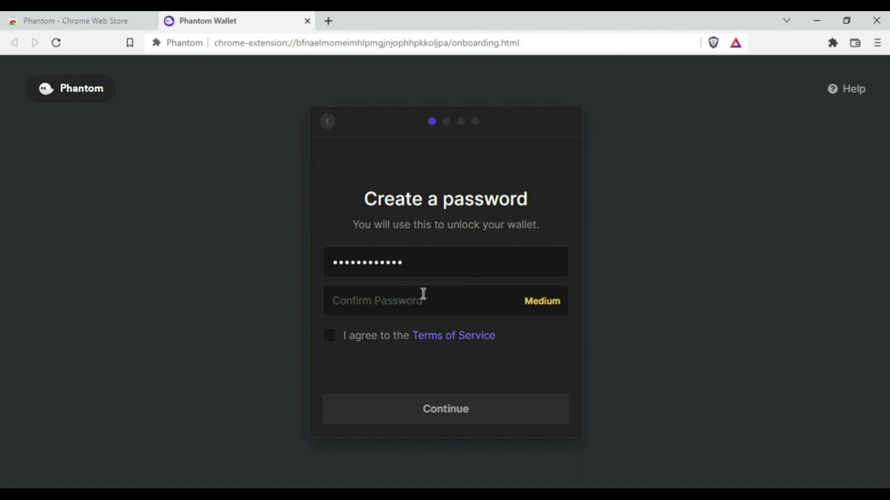
text(•••••••••)
text(•)
click(329, 337)
click(412, 421)
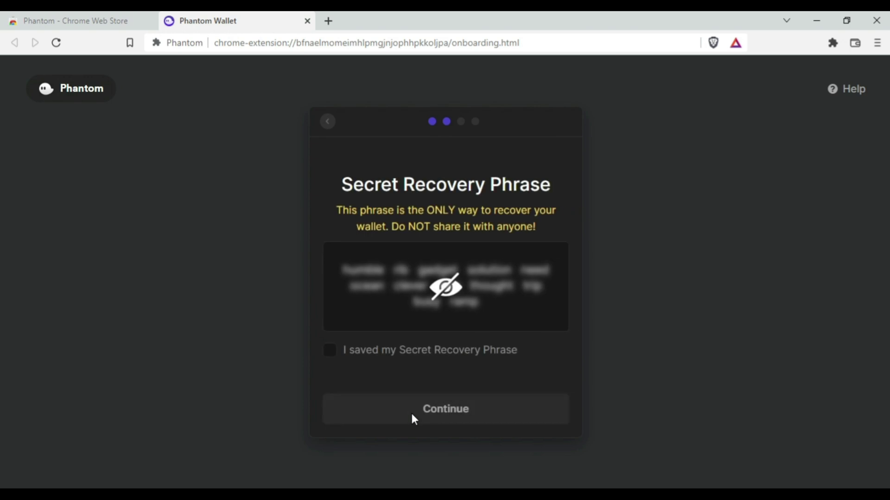
Confirm the Secret Recovery Phrase is saved, pass the shortcut screen and finish wallet setup.
click(329, 350)
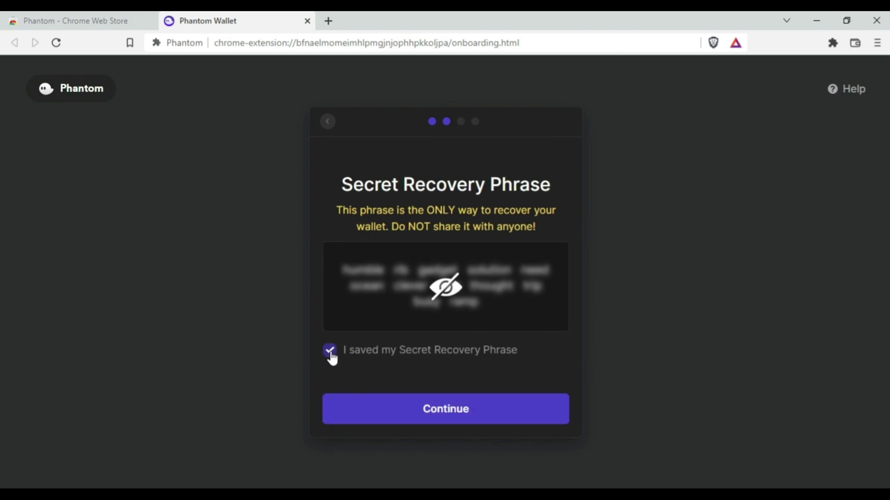
click(473, 418)
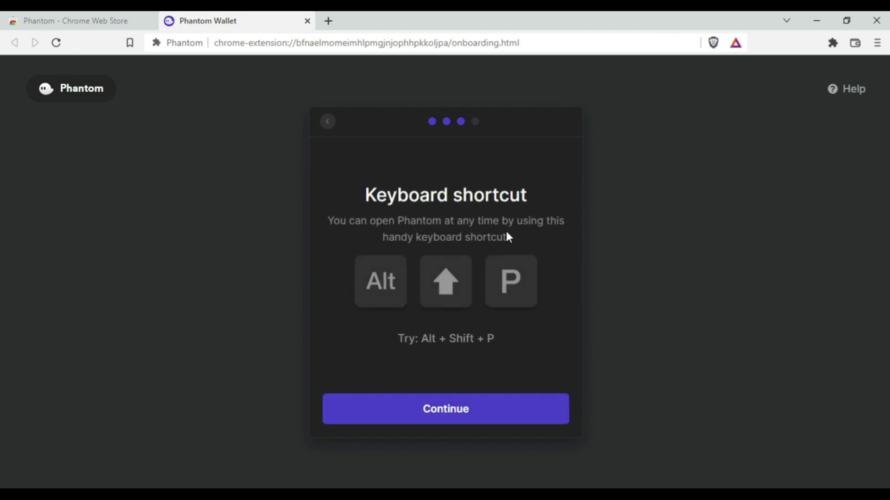
click(460, 409)
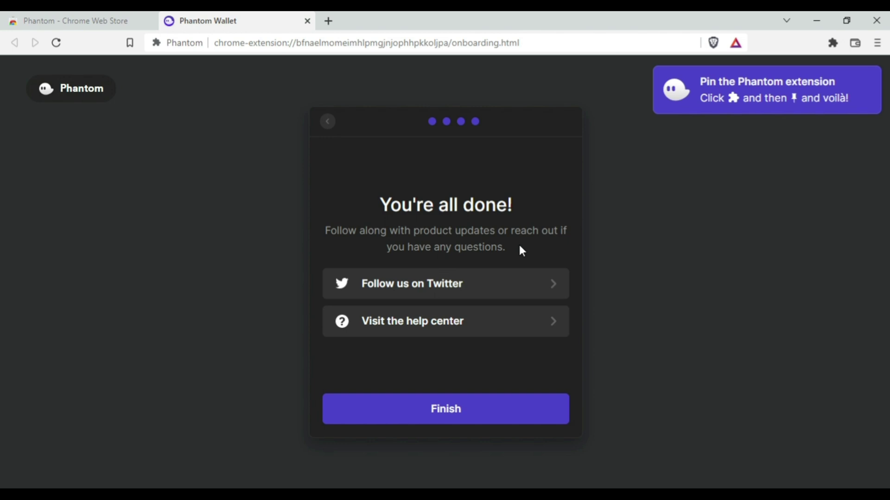
click(457, 412)
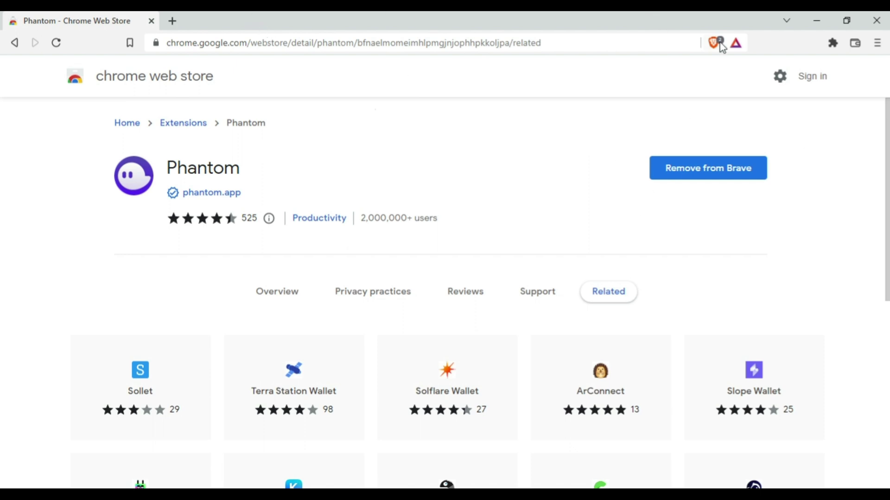
Pin Phantom to Brave's toolbar and show its popup with Wallet 1 at $0.00.
click(832, 42)
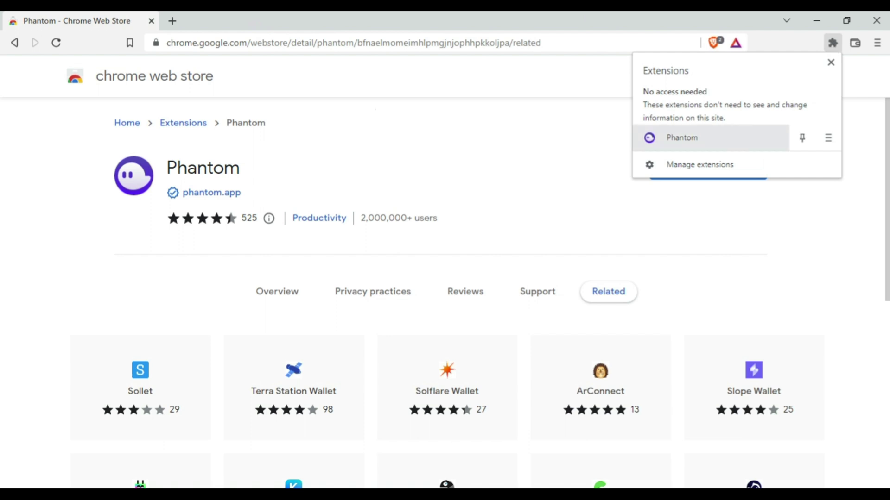
click(802, 138)
click(811, 43)
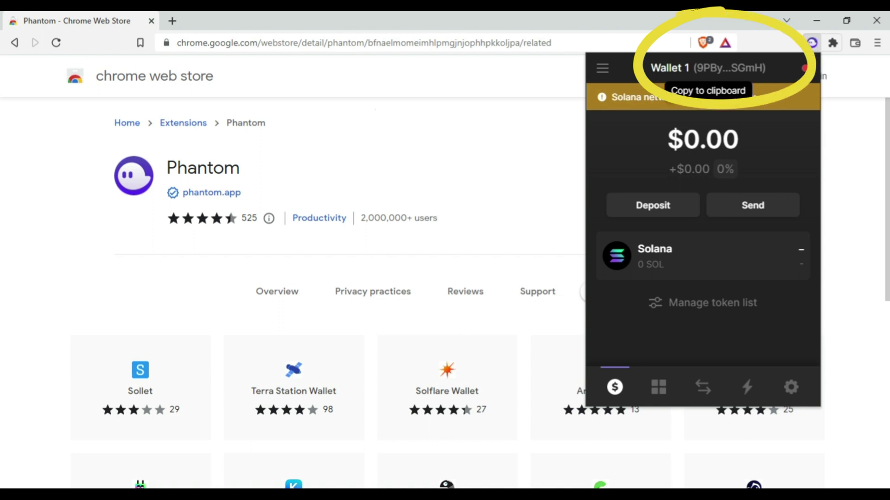
click(658, 388)
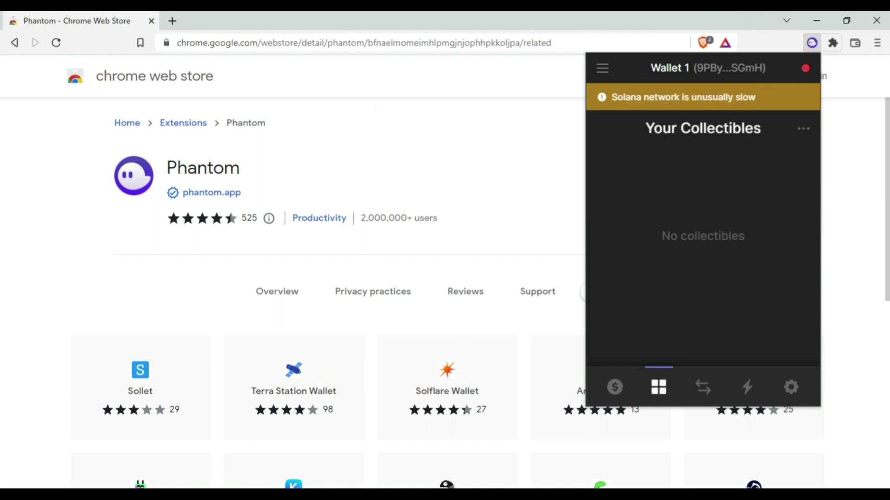
click(703, 388)
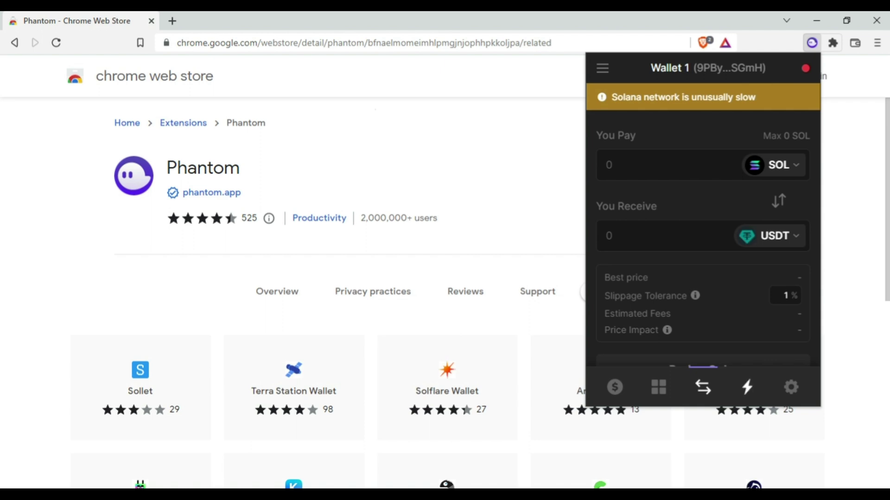
scroll(703, 278, down, 2)
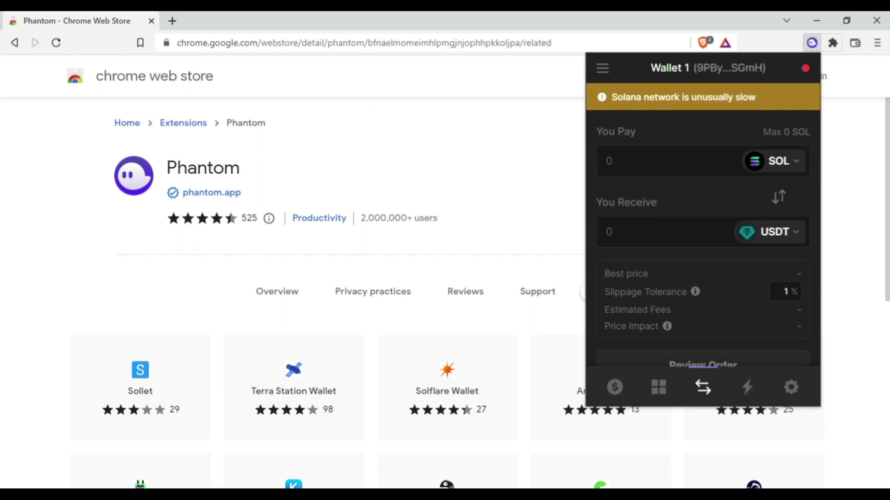
scroll(703, 279, up, 2)
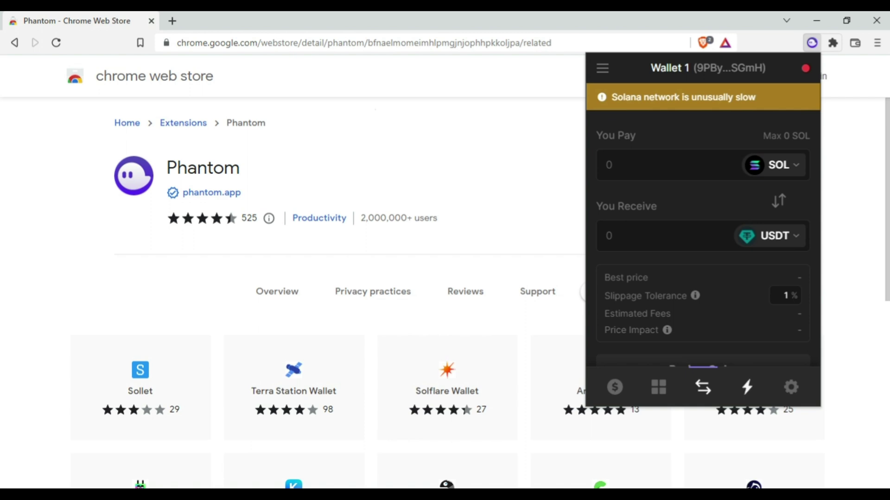
click(746, 387)
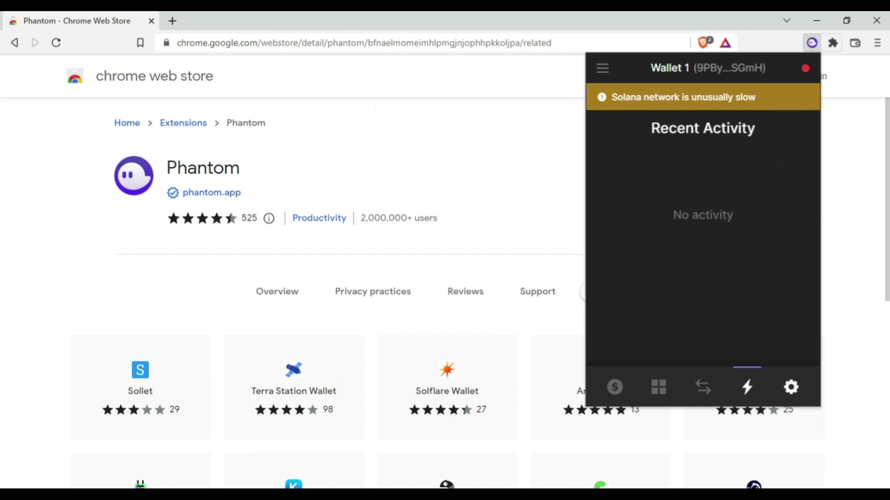
click(792, 388)
scroll(703, 244, down, 2)
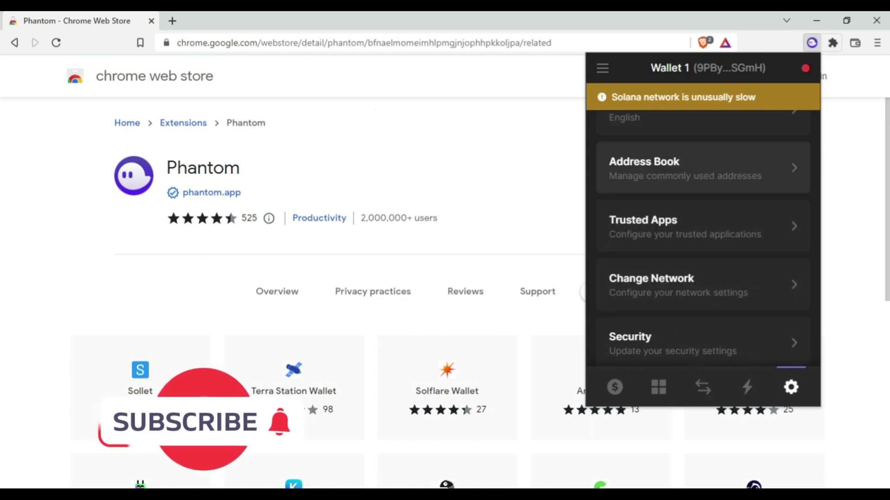
scroll(703, 243, down, 3)
scroll(702, 243, up, 2)
scroll(703, 243, up, 4)
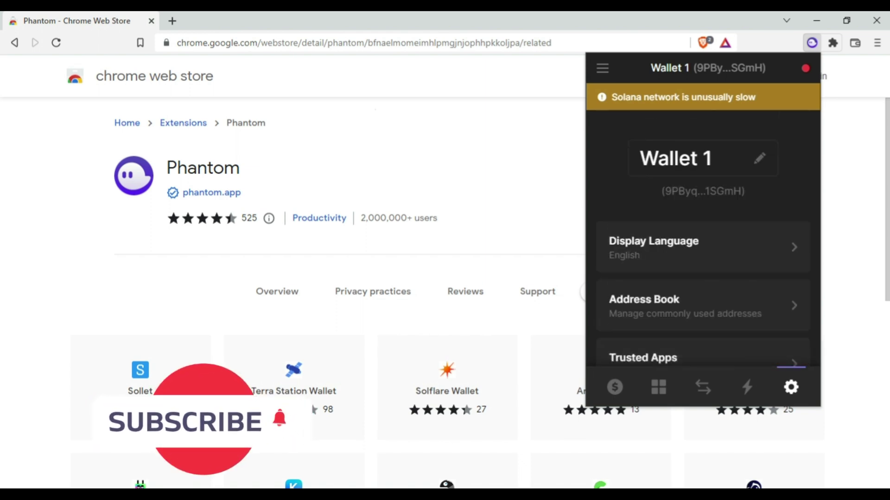
click(614, 387)
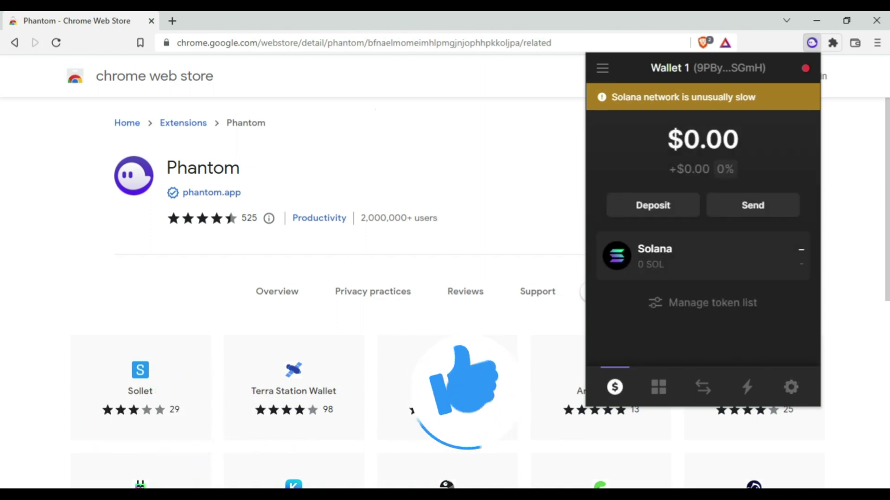